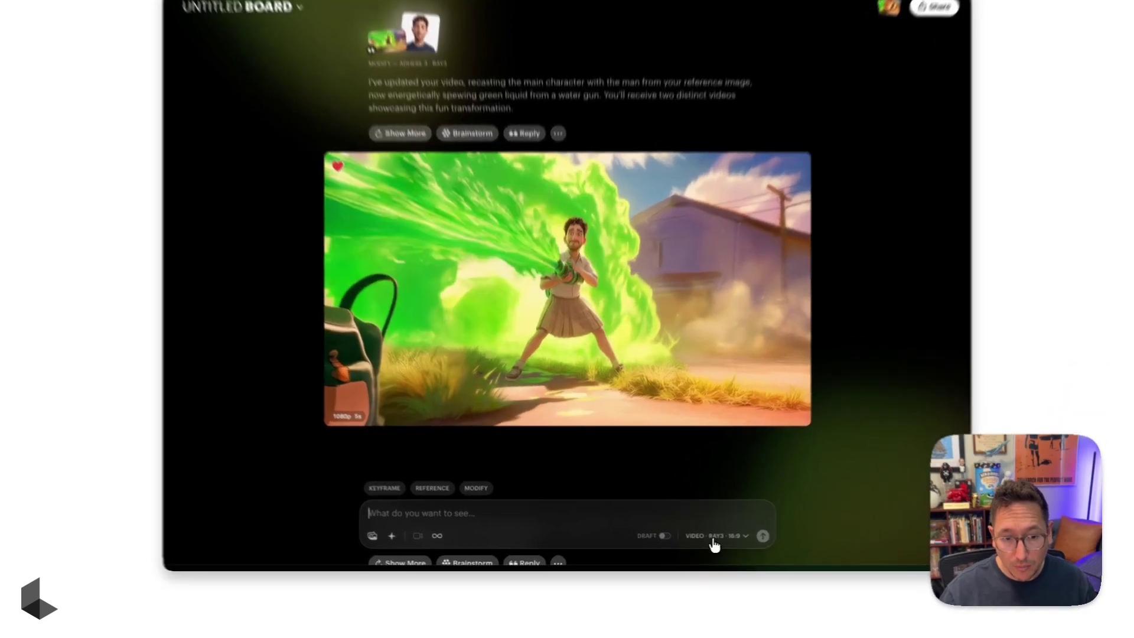
- Switch the video generation mode to Modify
click(696, 541)
click(823, 318)
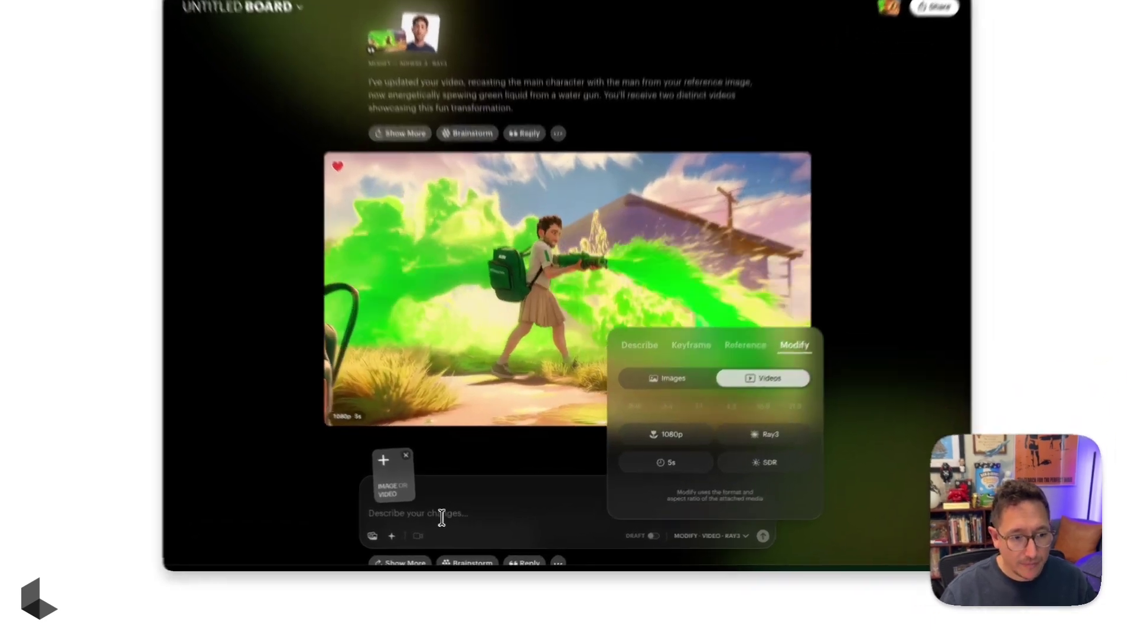
click(495, 522)
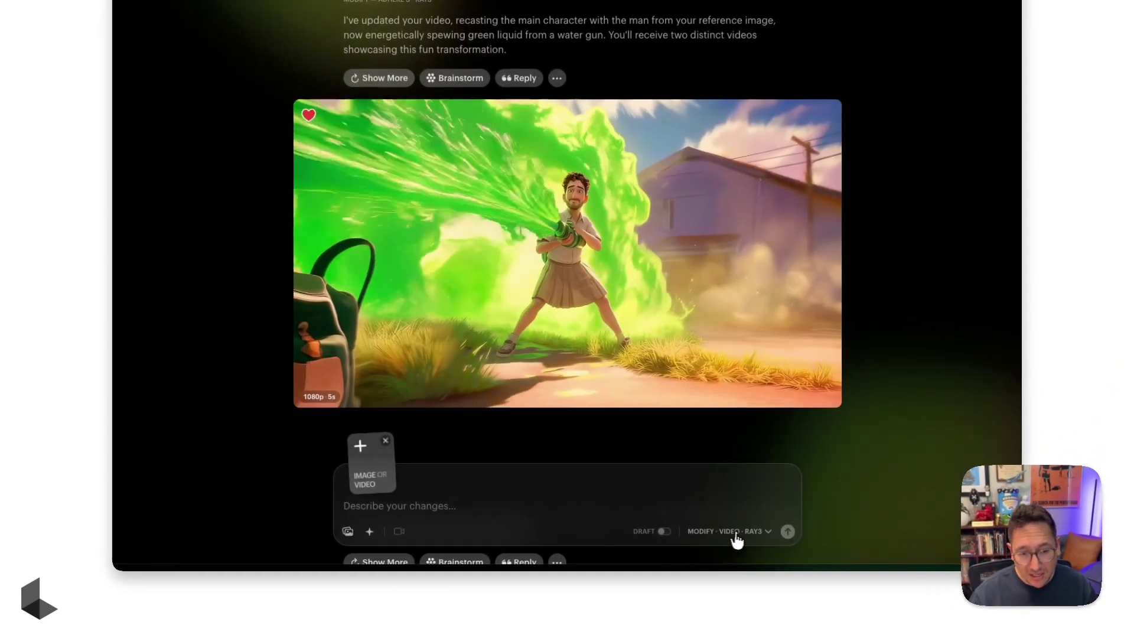
- Select the Ray2 model and attach the board's generated water-gun video as the source clip
click(732, 532)
click(786, 419)
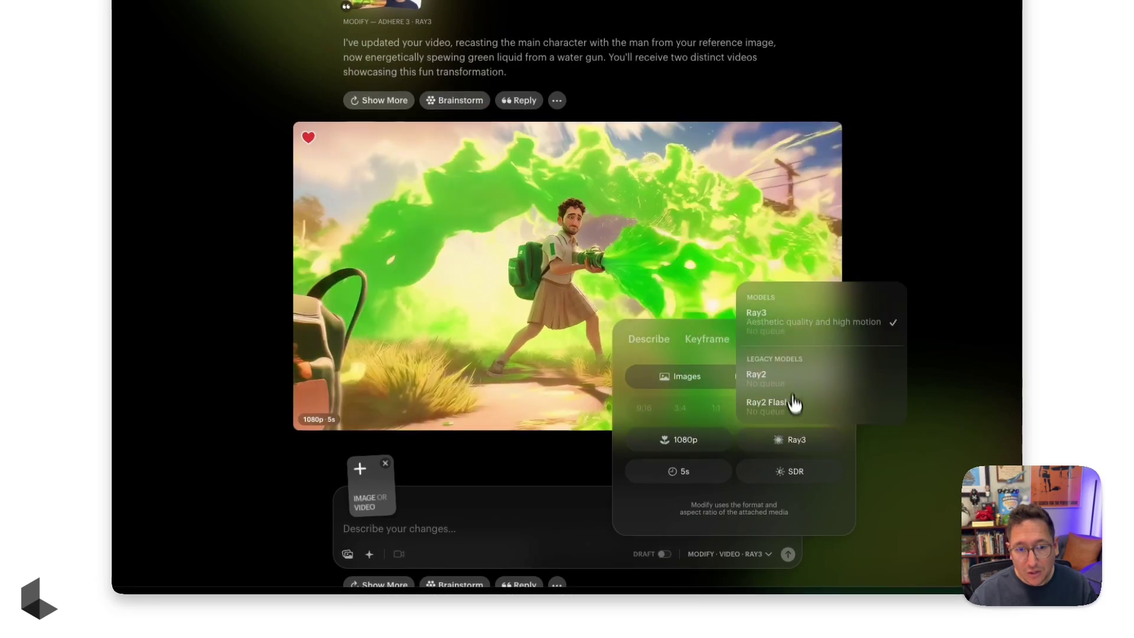
click(785, 381)
click(385, 108)
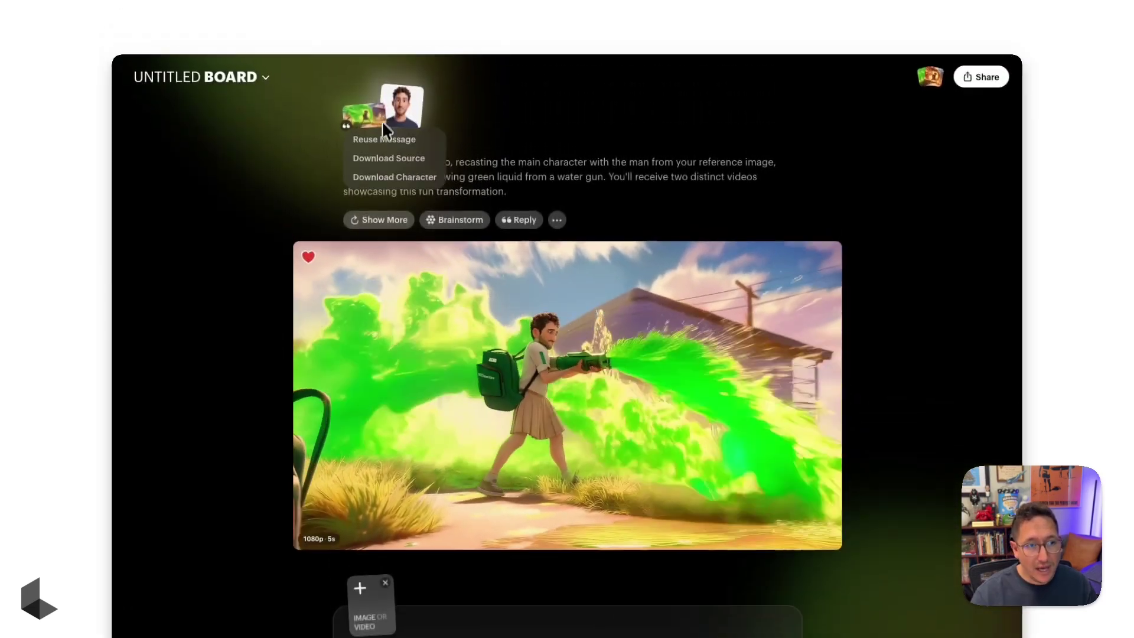
click(378, 152)
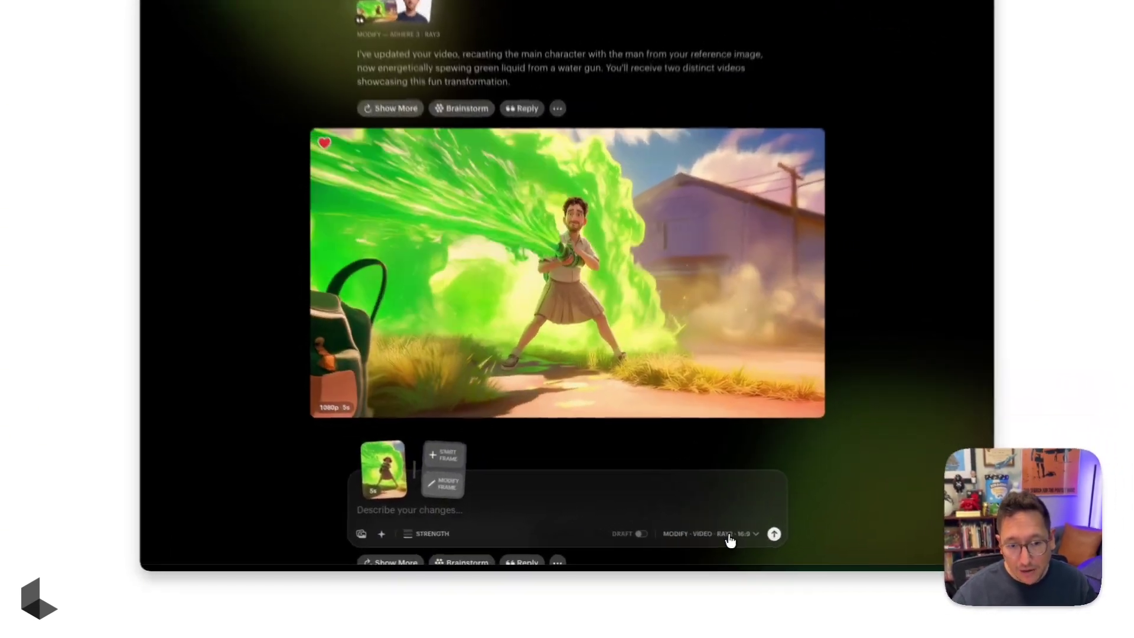
- Switch the modify model back to Ray3 and check the Strength setting
click(702, 542)
click(739, 453)
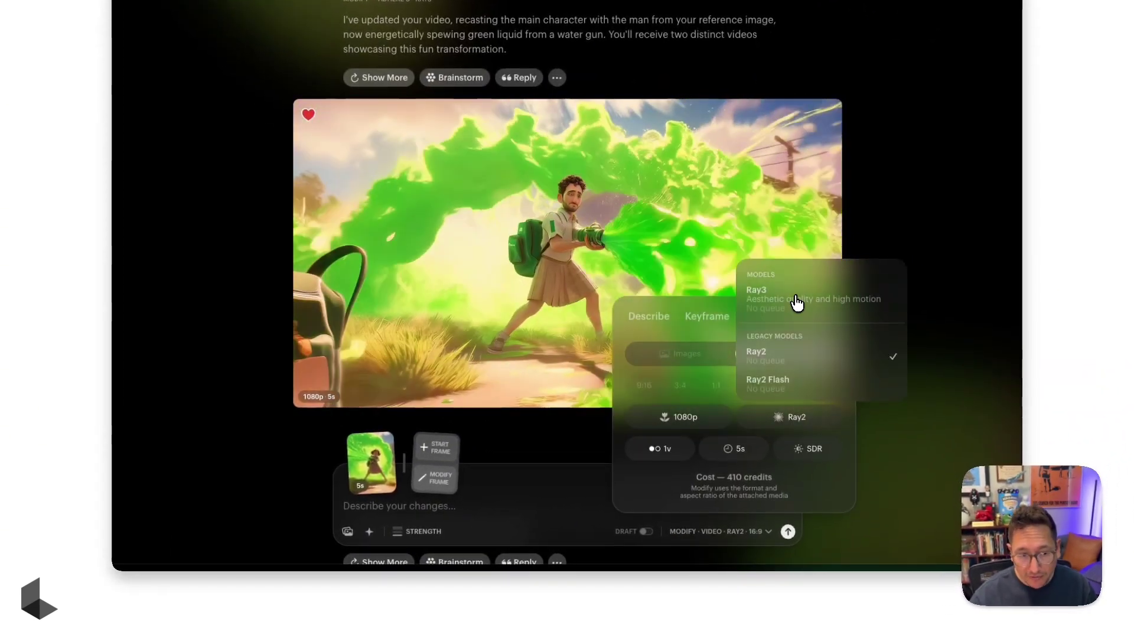
click(797, 295)
click(500, 514)
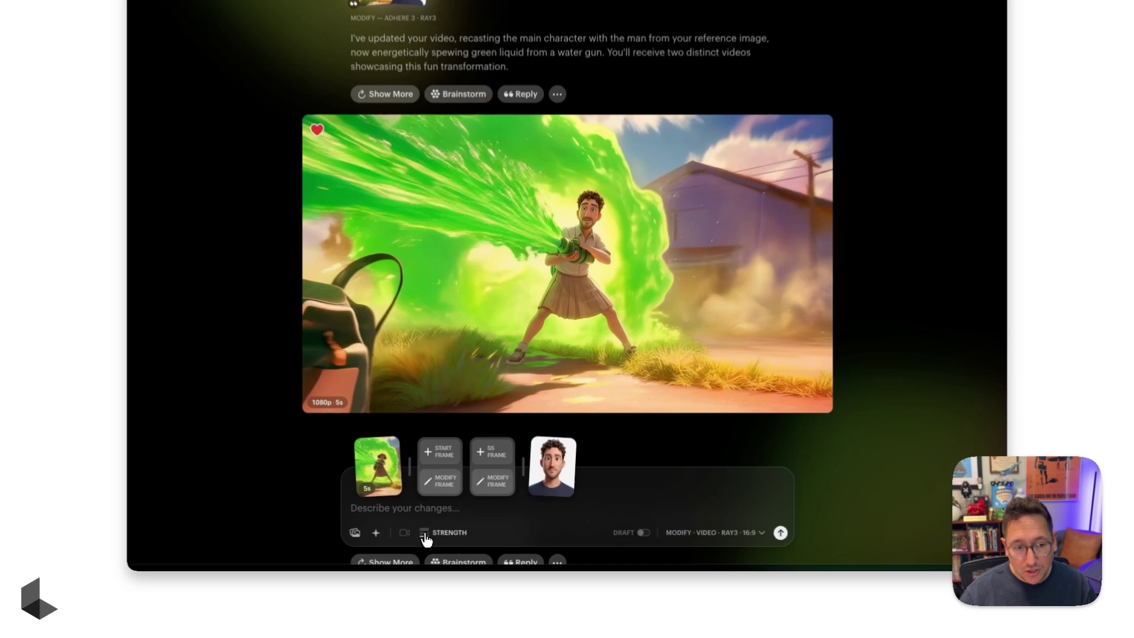
click(455, 541)
click(423, 533)
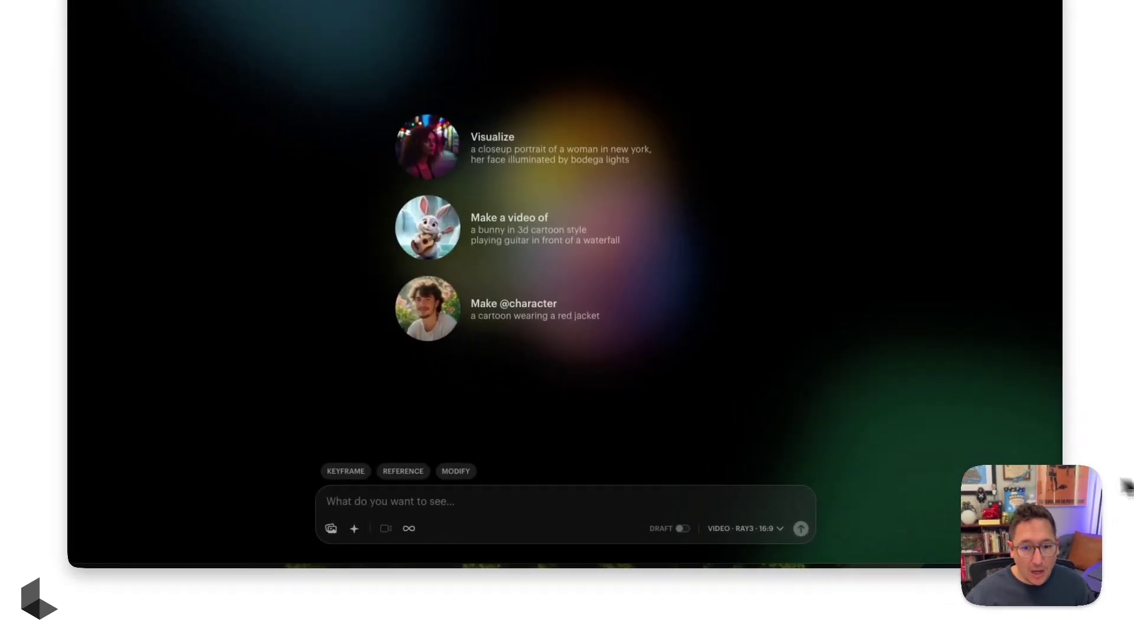
- Add tomato_head_dancer_onwhite.mp4 as source, walking_cat_reference.png as character reference, then open the start frame
drag(995, 501, 355, 463)
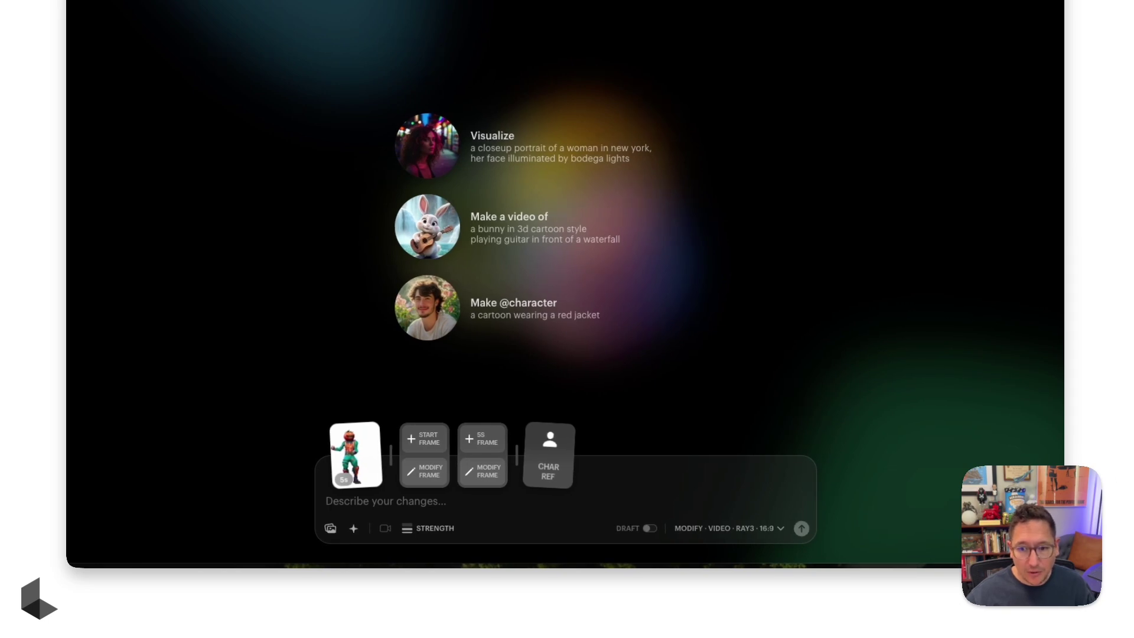
drag(868, 474, 549, 458)
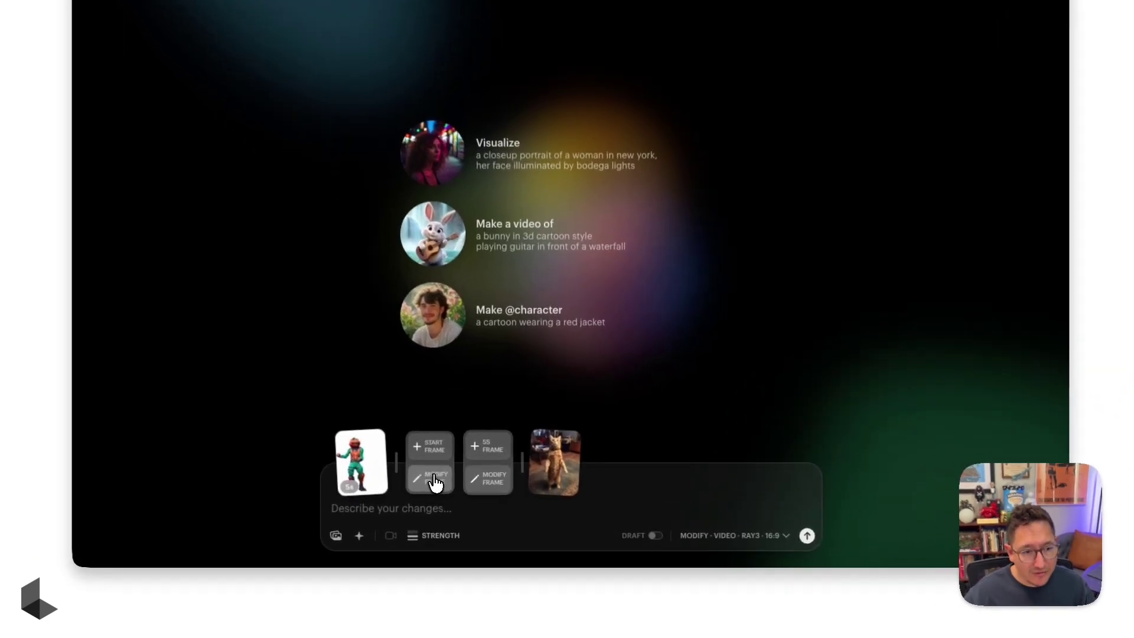
click(462, 501)
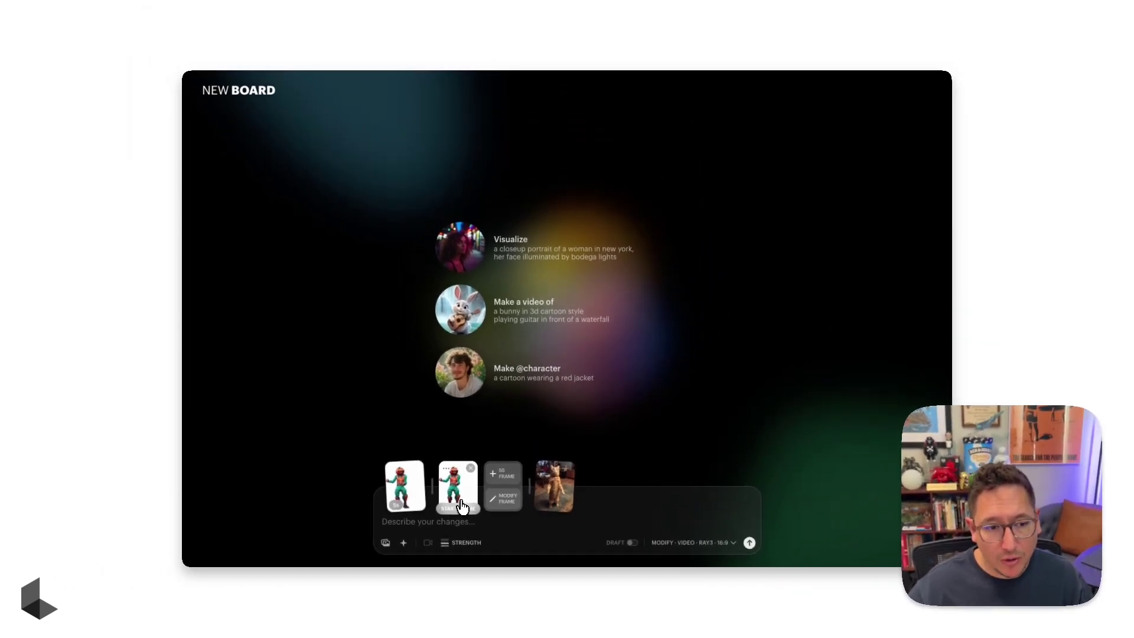
click(462, 506)
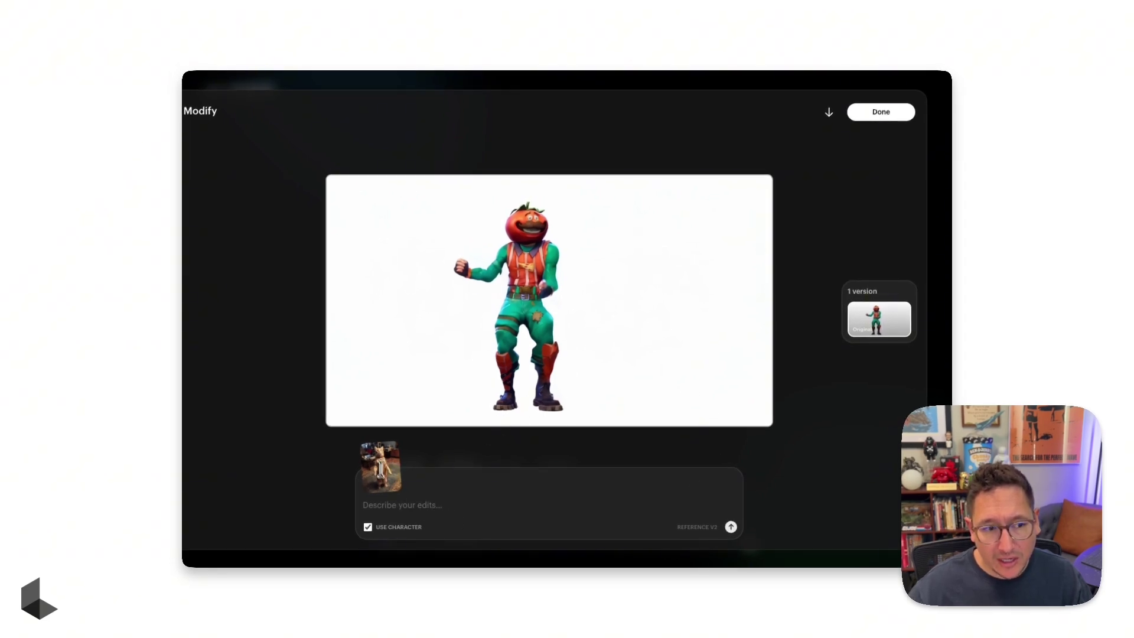
- Enter the edit prompt swapping the dancer for the cat in the living room, and submit it
text(Change the character in image2 with the cat in image1, make the background the living room from image1, make the cat in the same exact pose as the character in image2)
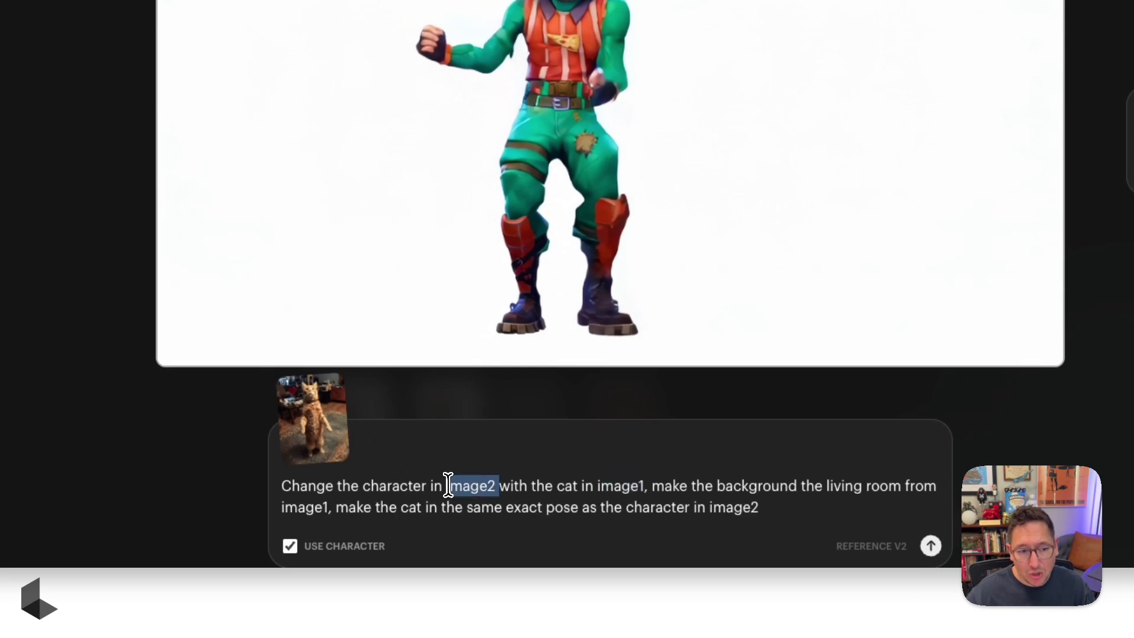
click(500, 491)
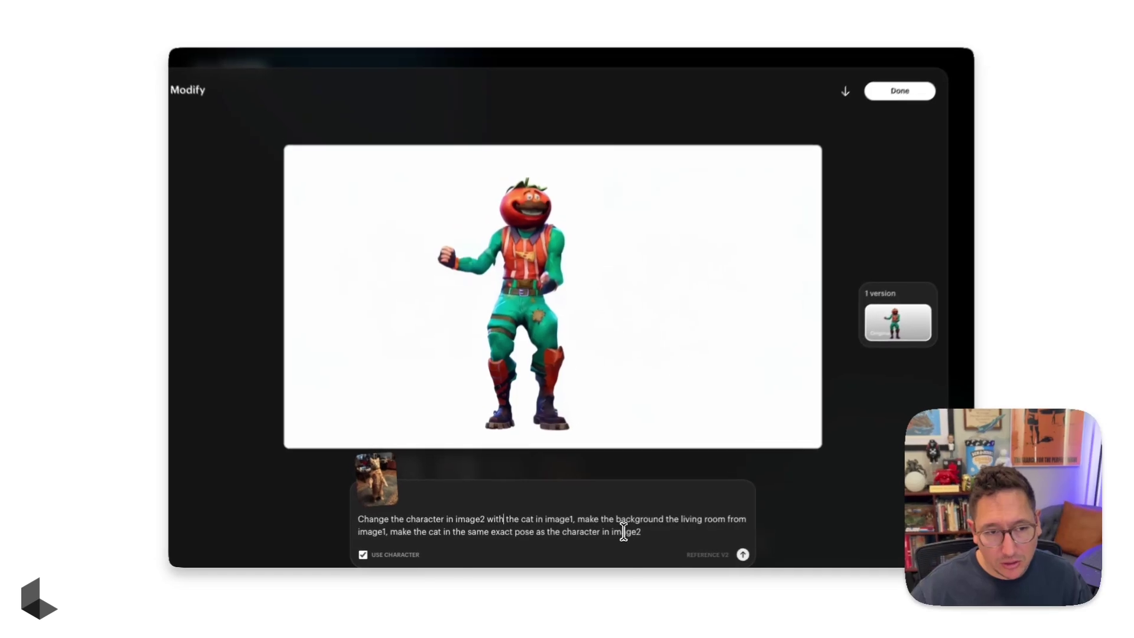
click(730, 554)
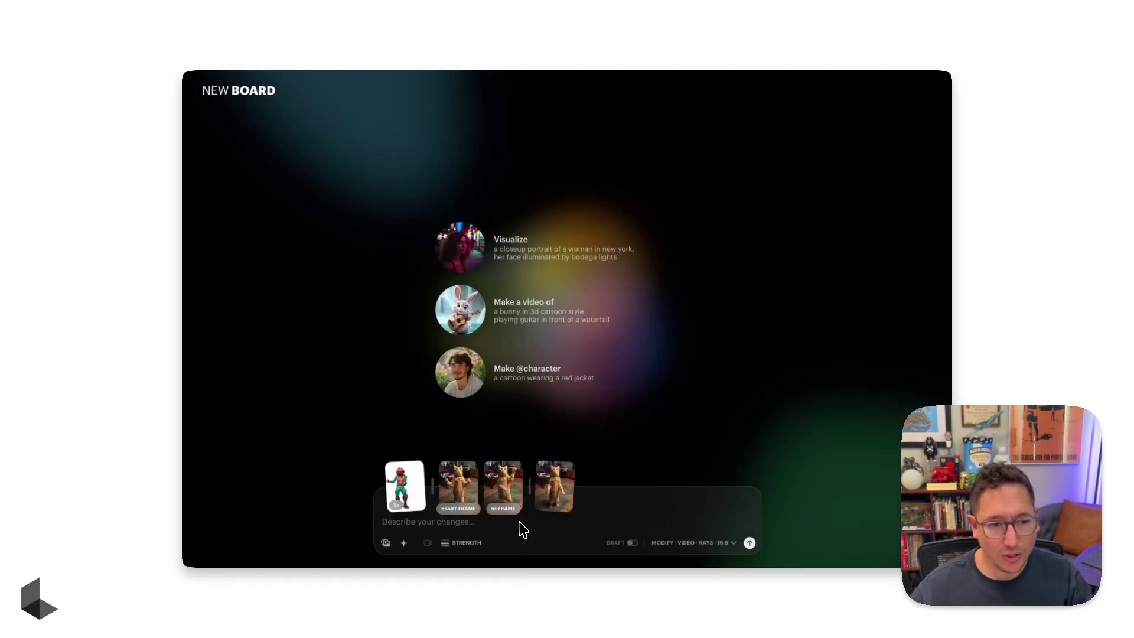
- Increase the modify strength and generate the dancing-cat video
click(449, 545)
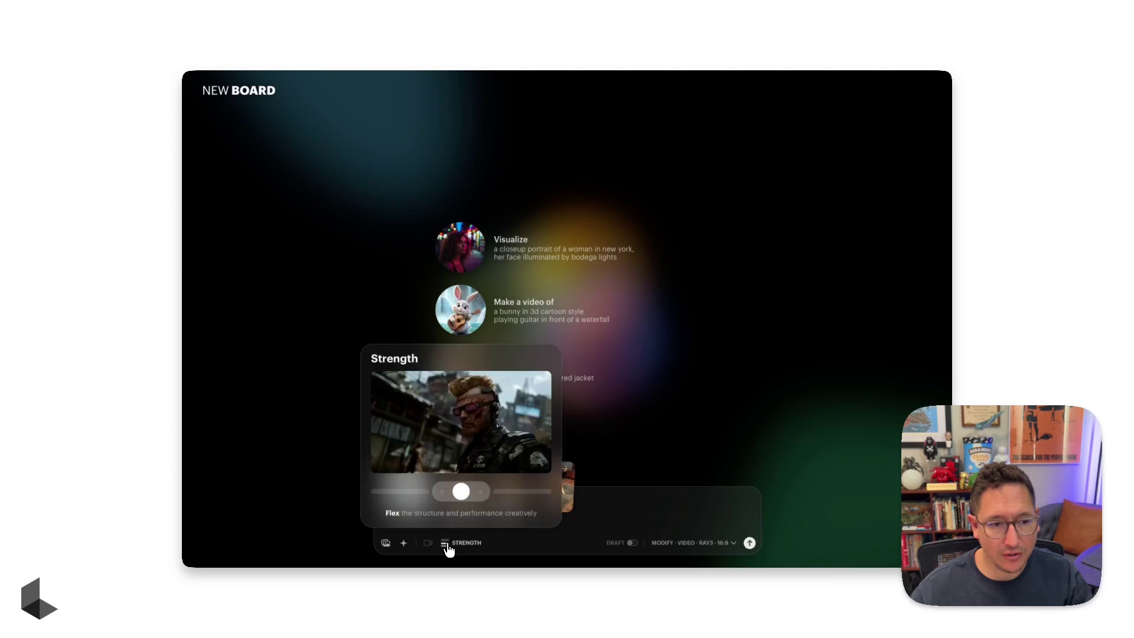
click(479, 496)
click(596, 527)
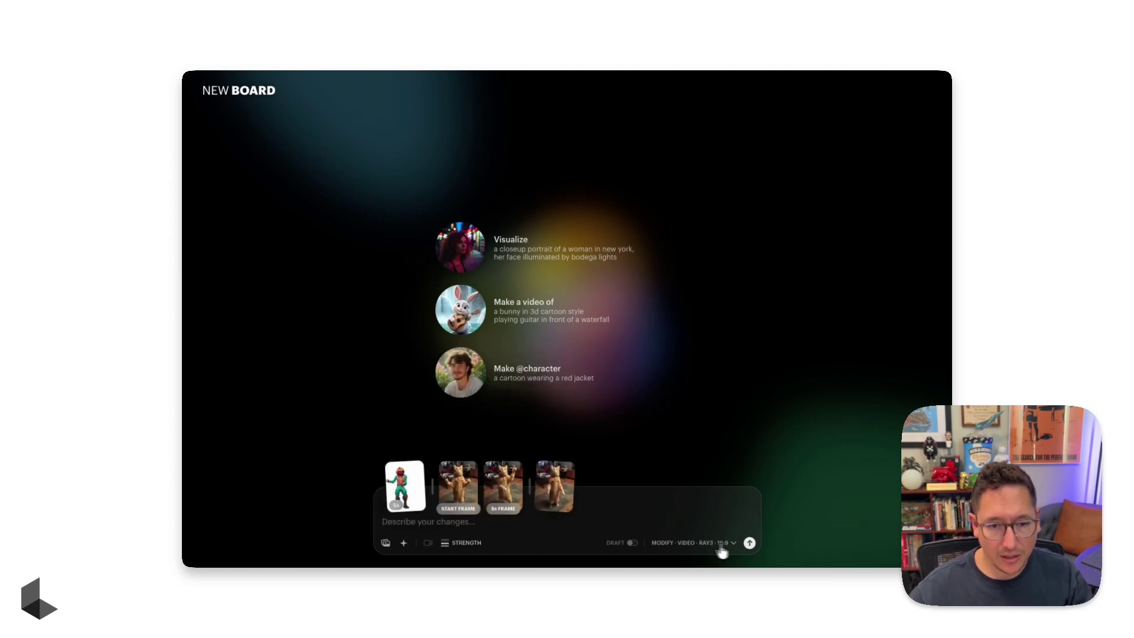
click(750, 546)
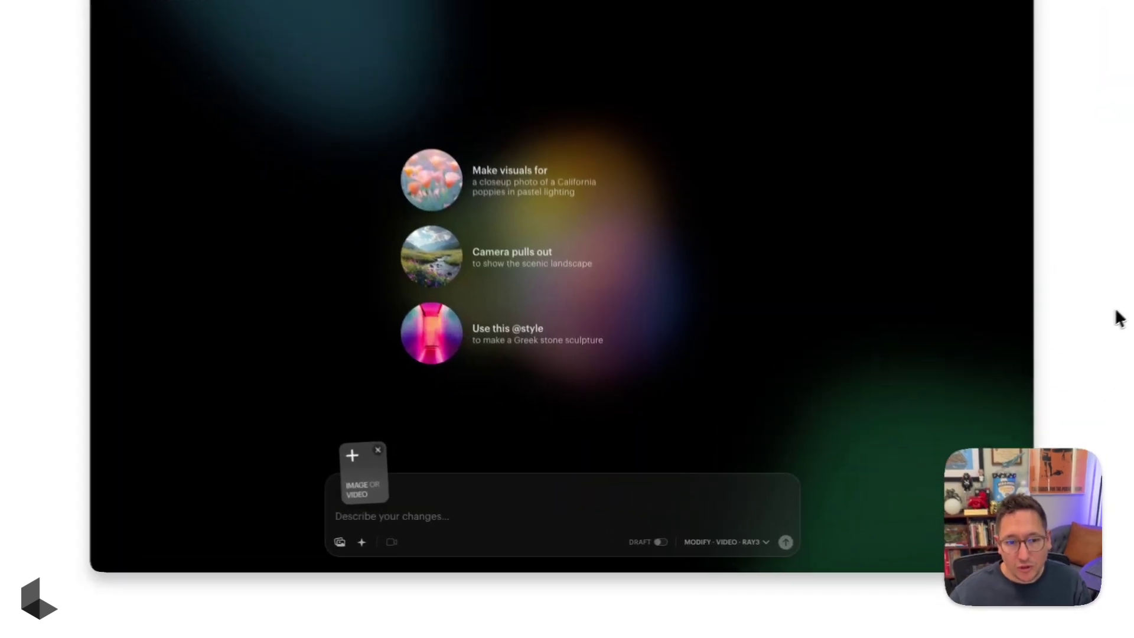
- Switch to Keyframe mode with hero_in_air_slomo_shot as start frame and the man's portrait as character reference
click(741, 541)
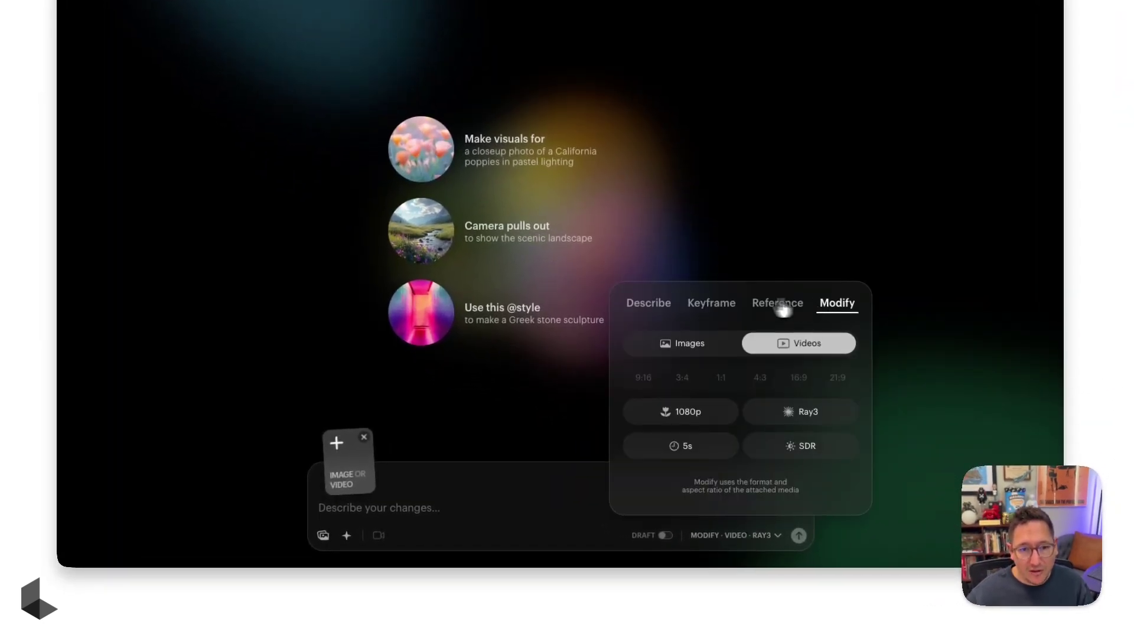
click(714, 310)
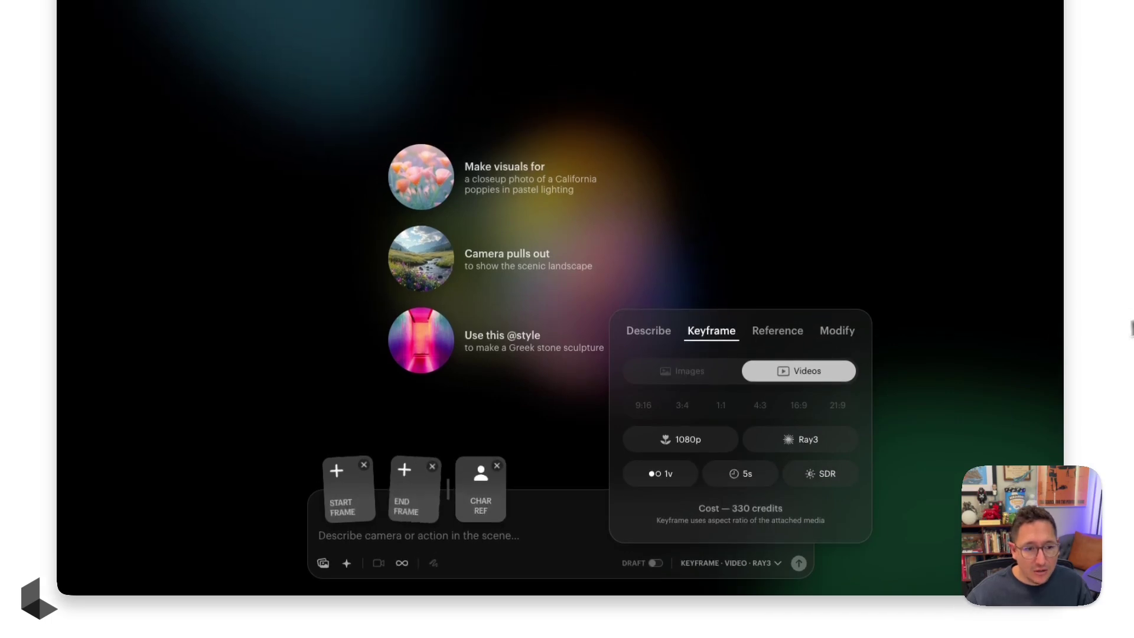
click(515, 515)
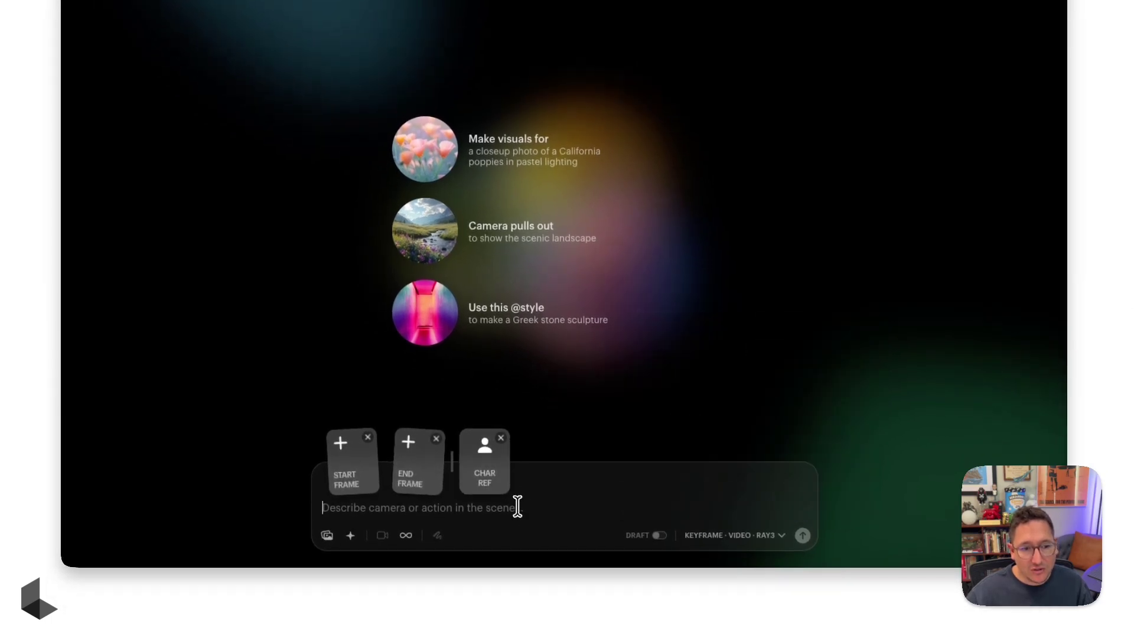
drag(1133, 455, 353, 467)
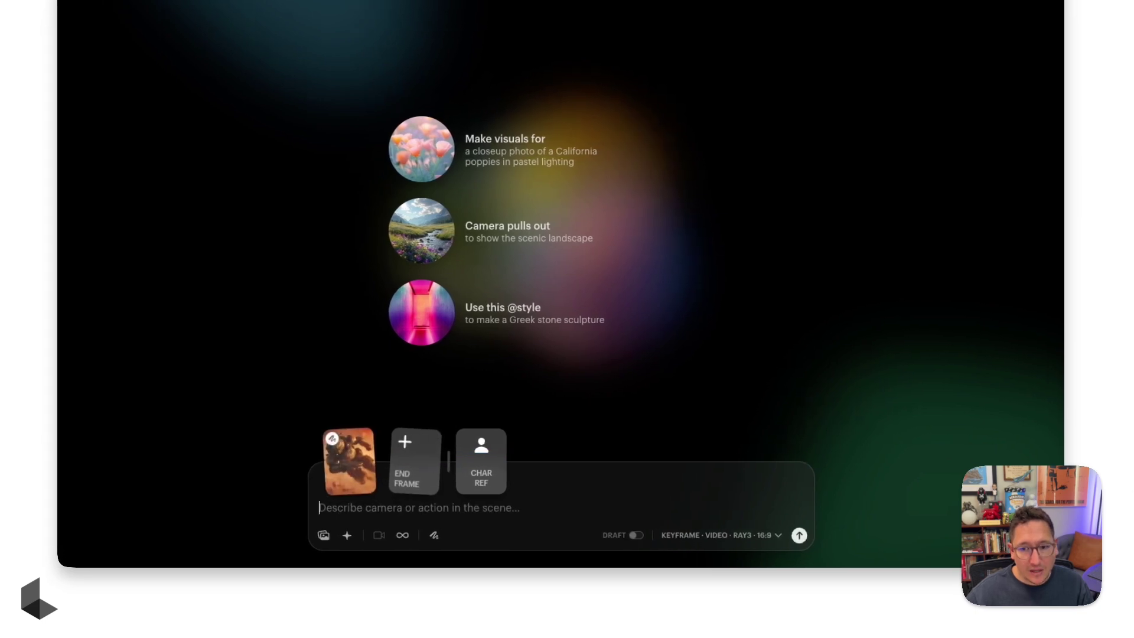
drag(1133, 461, 484, 472)
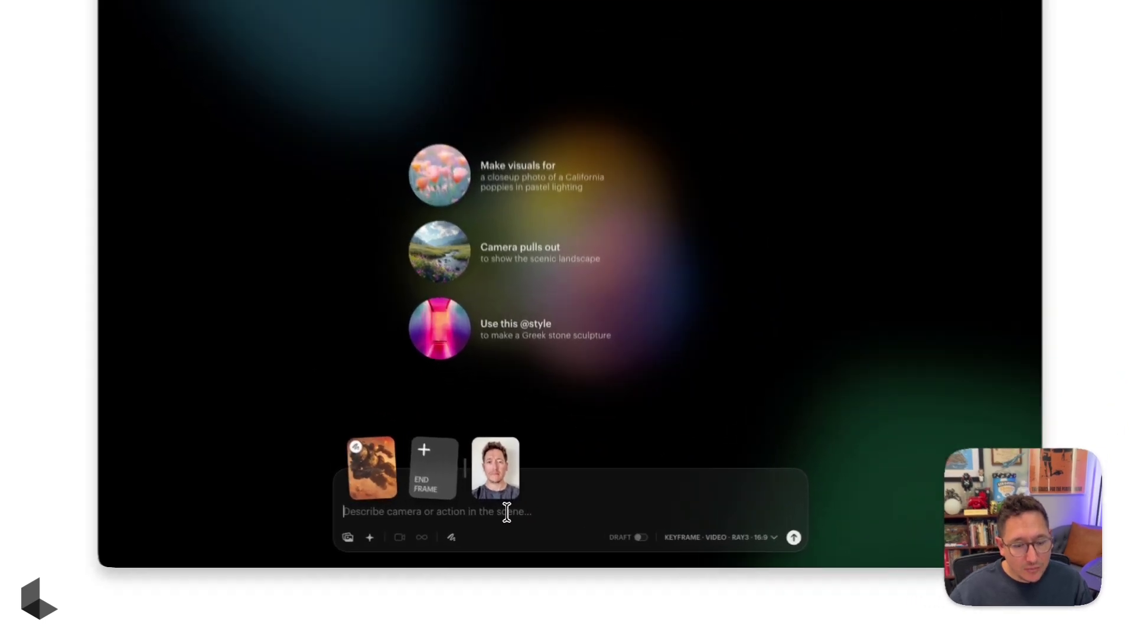
- Paste the helmet-opening prompt and generate the keyframe video revealing the man
text(the helmet opens up to reveal the man in image1)
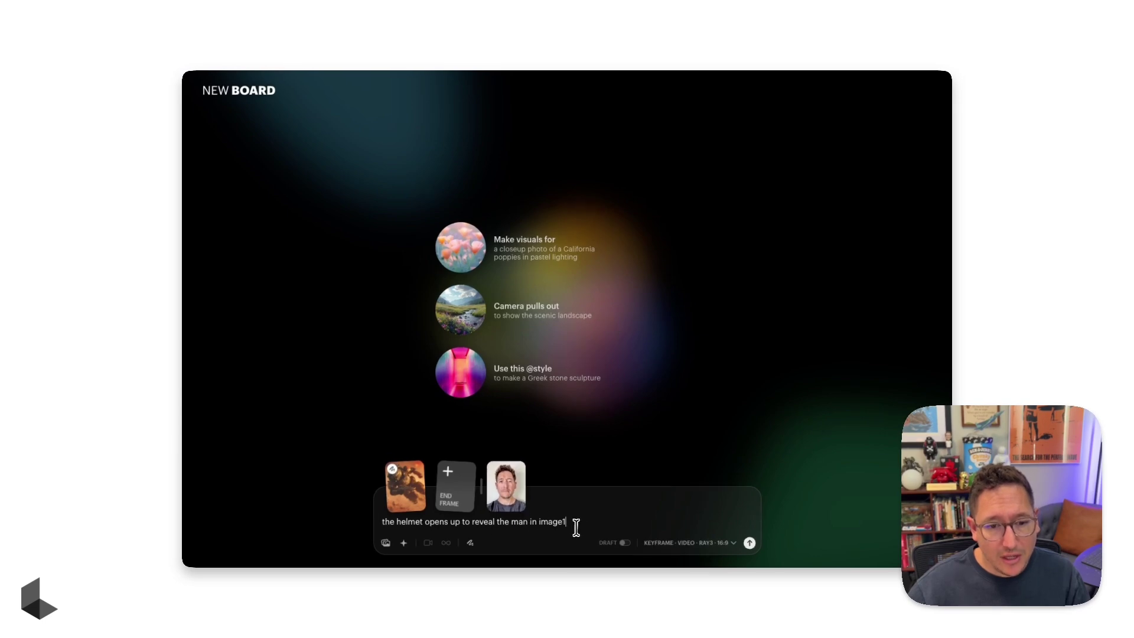
click(750, 543)
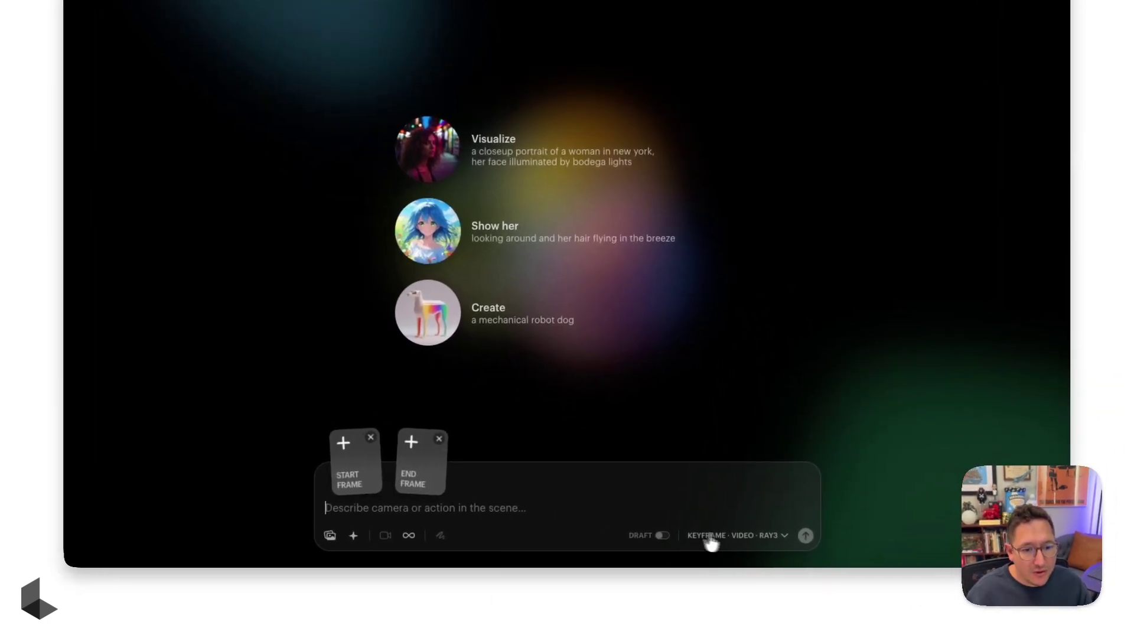
- Switch generation to Reference mode producing Ray3 videos at 1080p, 16:9
click(711, 537)
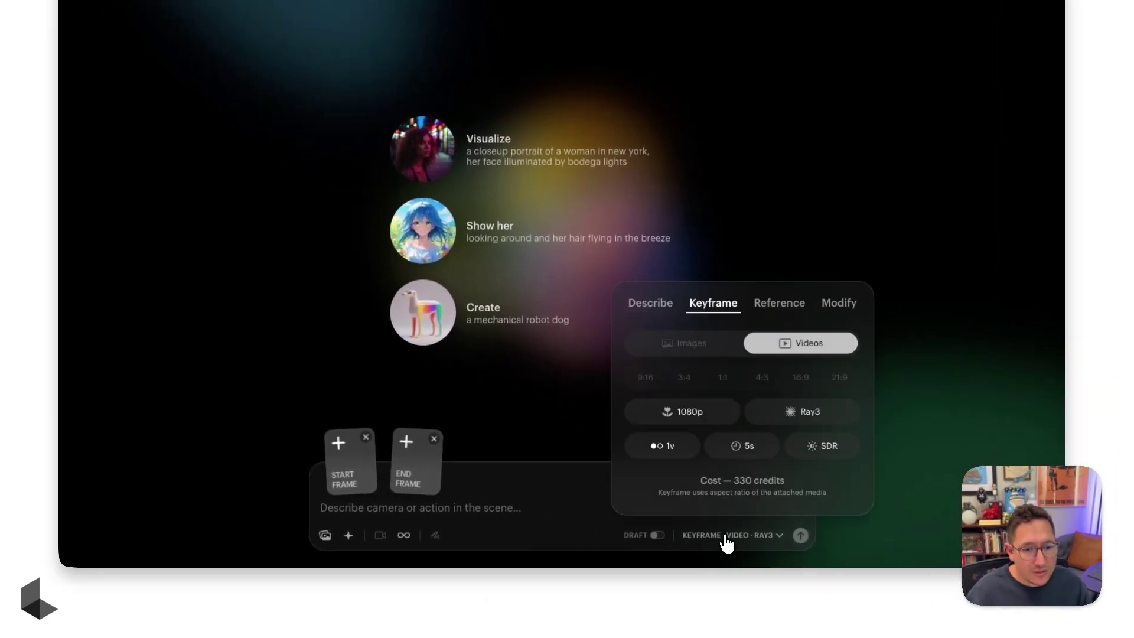
click(782, 309)
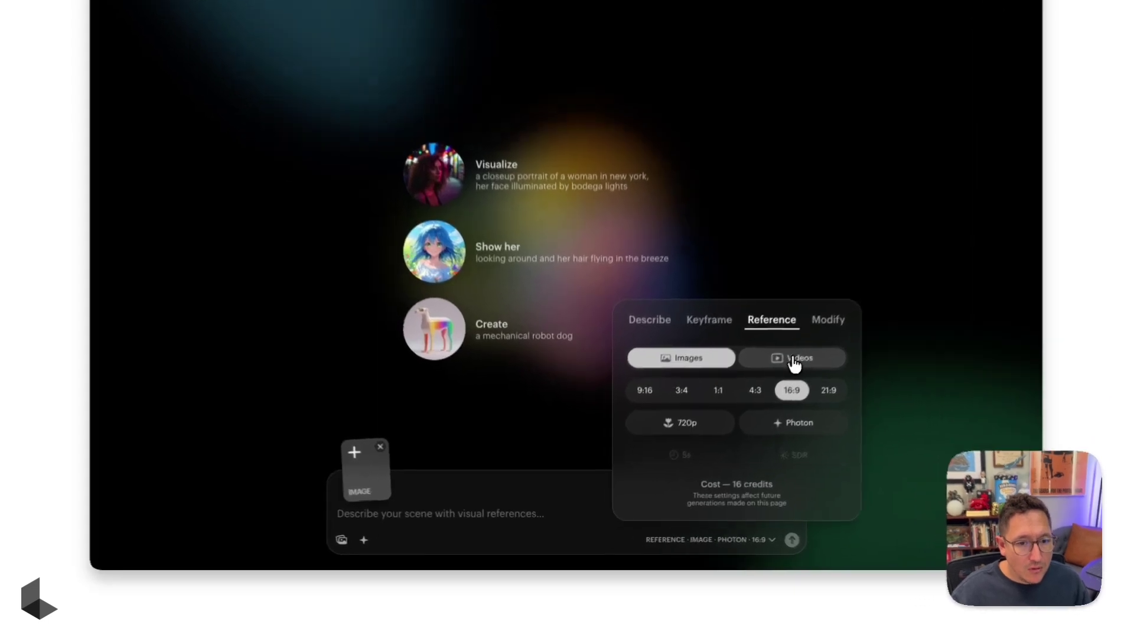
click(747, 397)
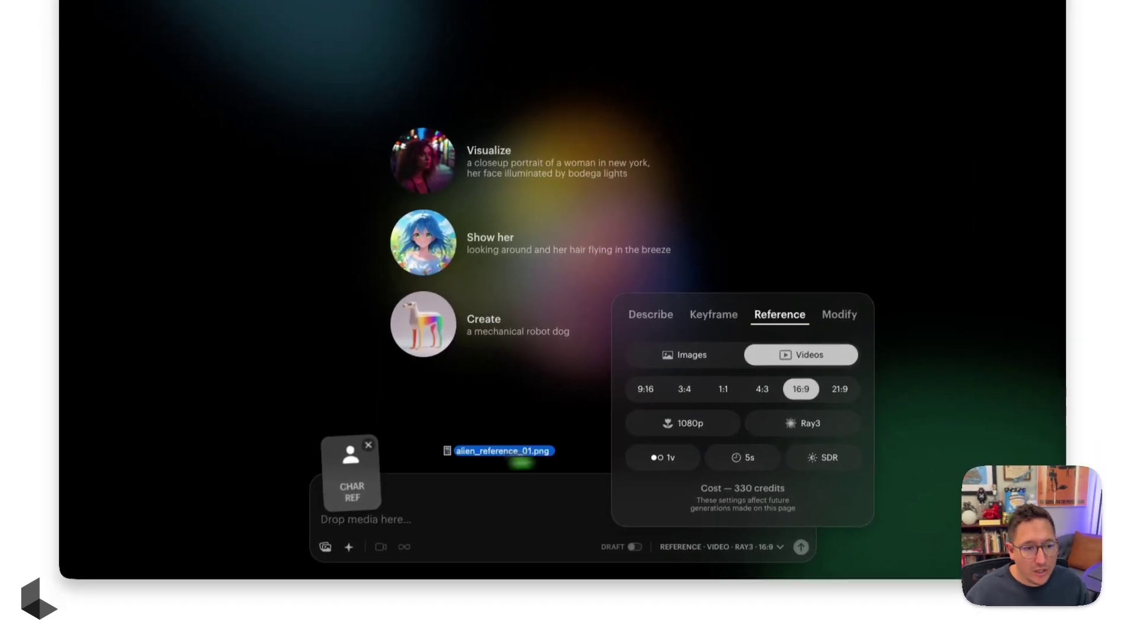
- Set alien_reference_01.png as character reference, paste the cubicle whiskey prompt, and generate the video
drag(455, 448, 364, 469)
click(427, 514)
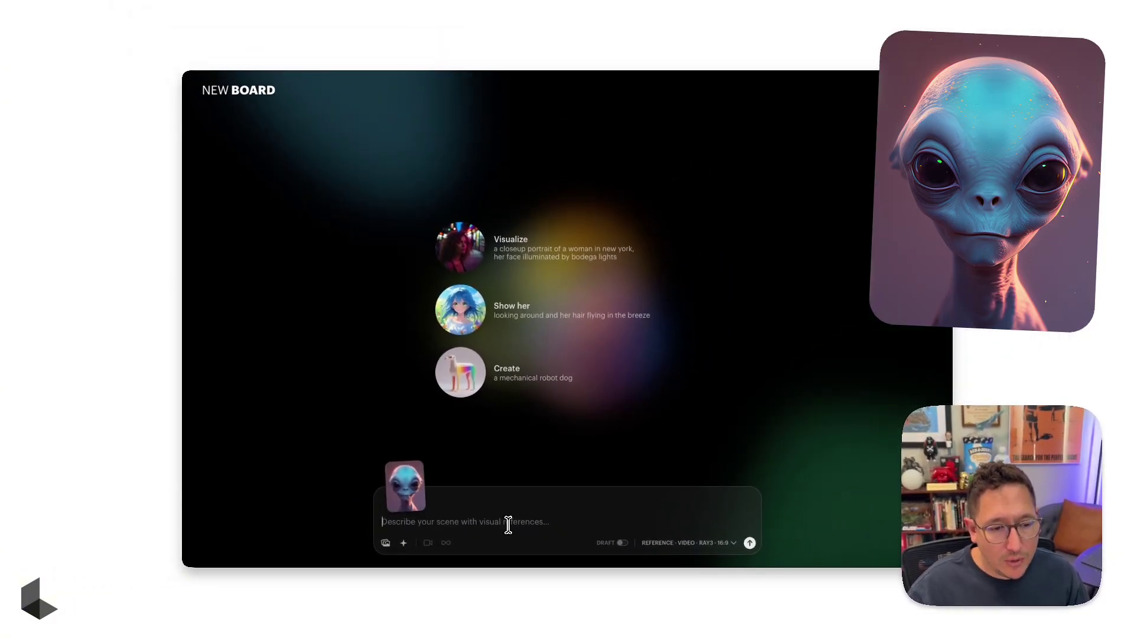
text(create a mundane video of this alien sitting at his computer in his cubicle wearing a cheap suit, pouring himself a whiskey, shallow depth of field, natural lighting)
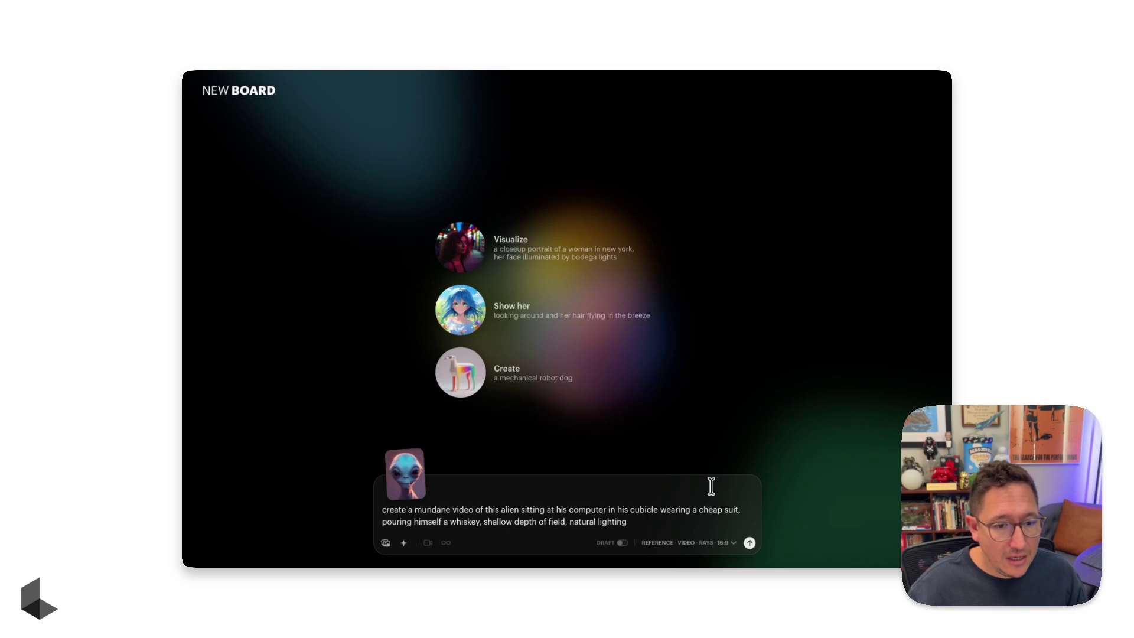
click(750, 544)
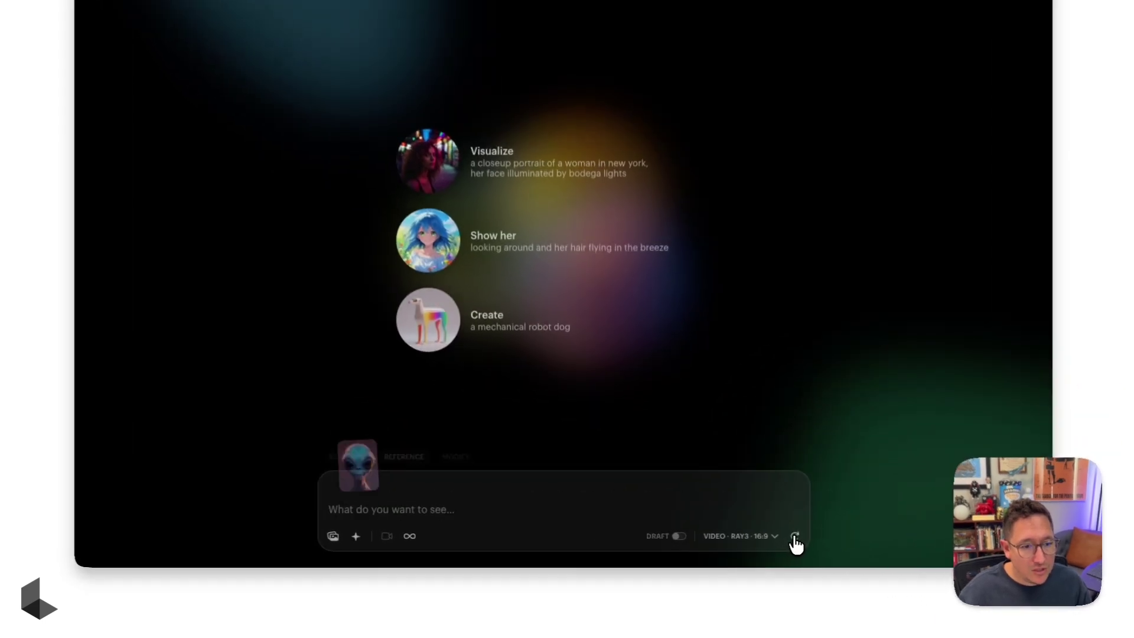